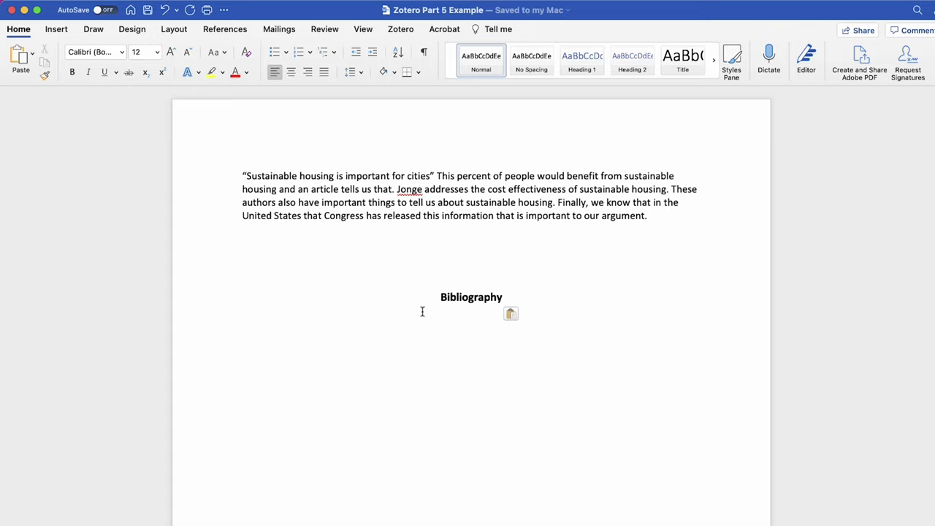
Start a Zotero citation after the opening quotation, using American Psychological Association (APA) 7th edition as the document's citation style.
{"action": "left_click", "coordinate": [407, 29]}
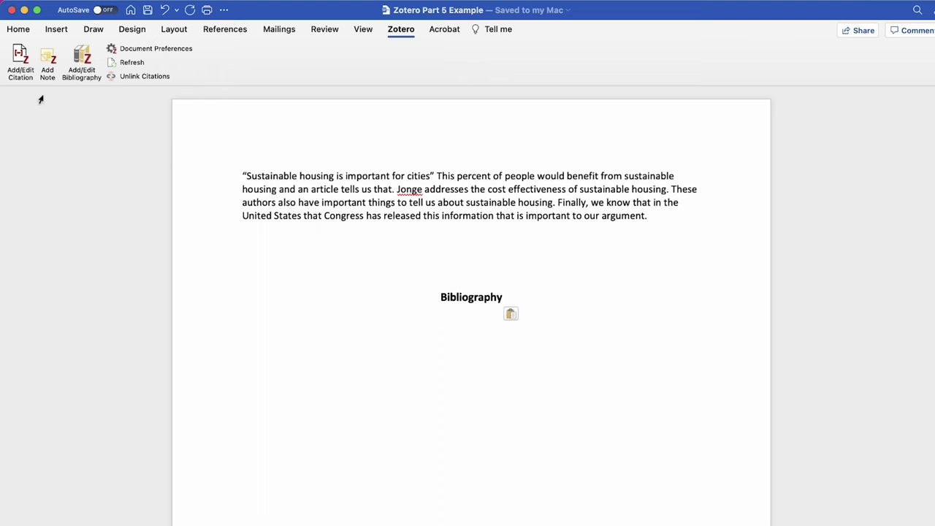
{"action": "left_click", "coordinate": [20, 60]}
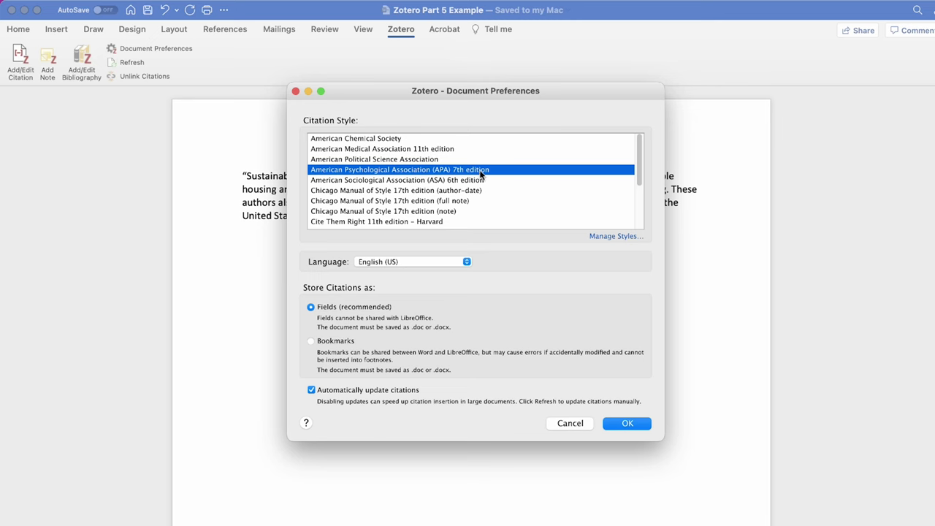
{"action": "left_click", "coordinate": [641, 425]}
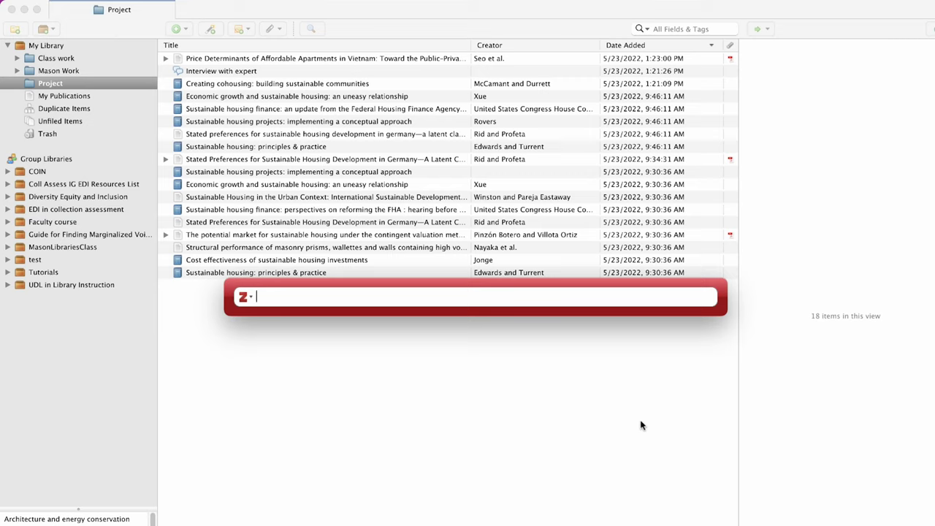
Find "Sustainable housing: principles & practice" by searching "sustain", add it to the citation, and set its pages to 12-13.
{"action": "type", "text": "sustain"}
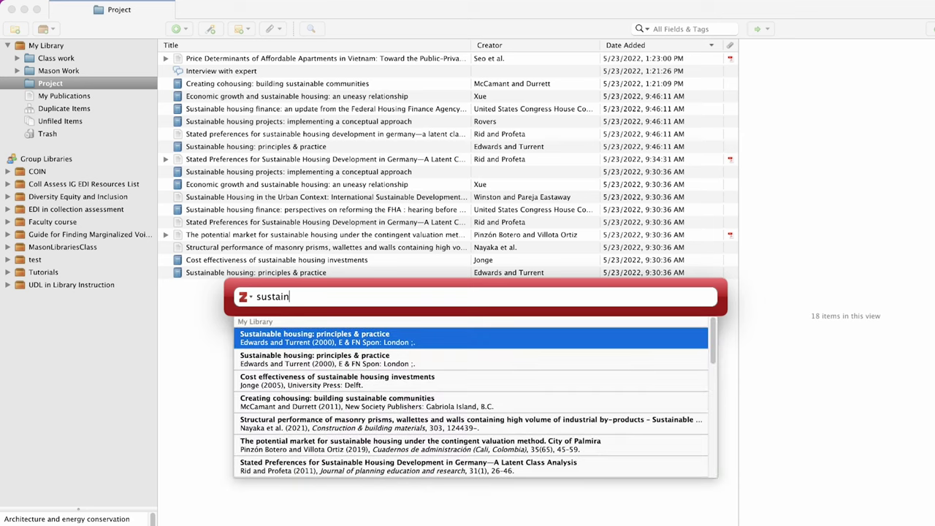
{"action": "left_click", "coordinate": [483, 338]}
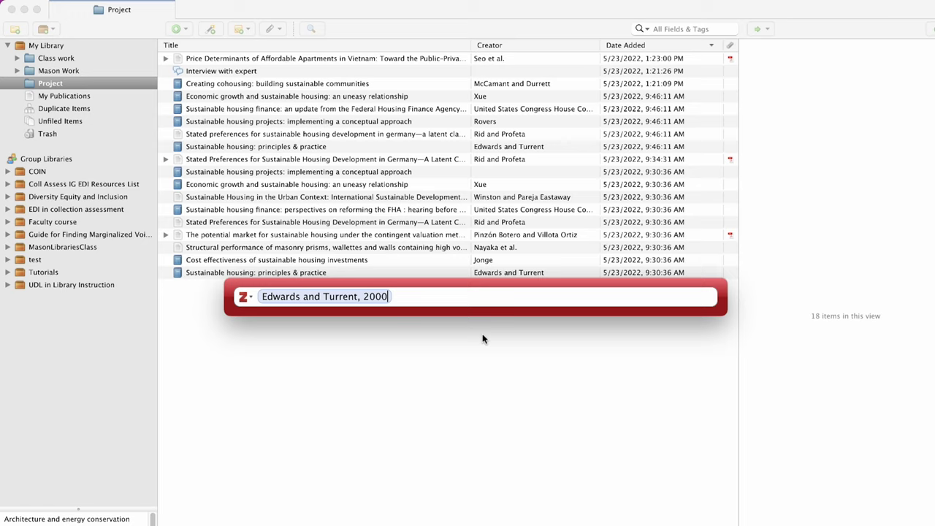
{"action": "left_click", "coordinate": [365, 299]}
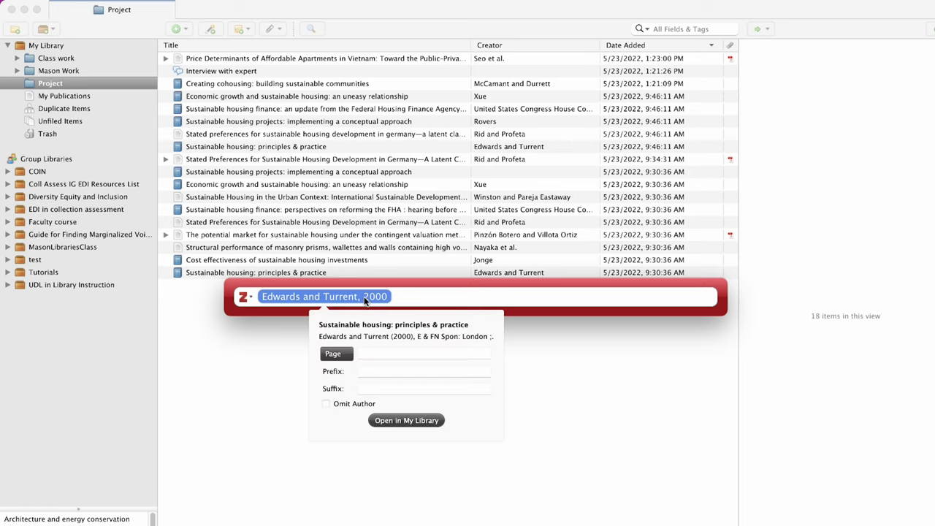
{"action": "left_click", "coordinate": [373, 355]}
{"action": "type", "text": "1"}
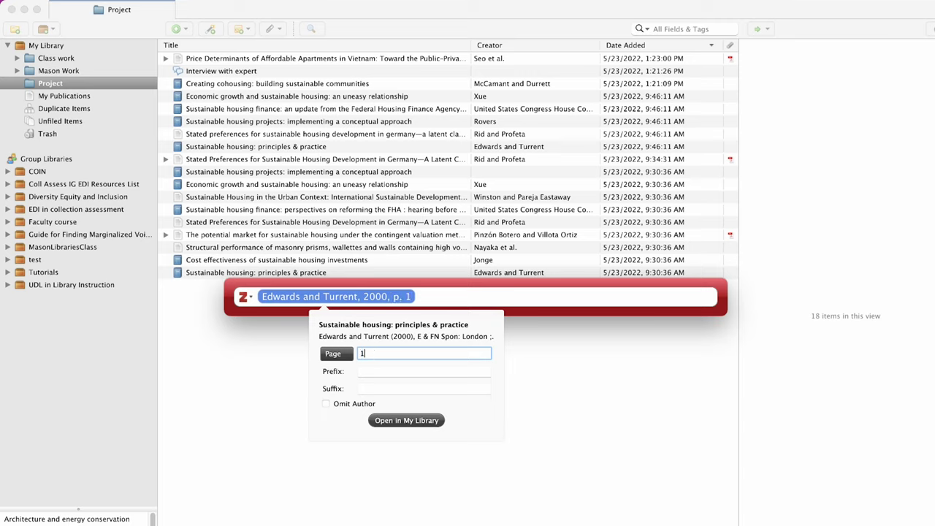
{"action": "type", "text": "2-13"}
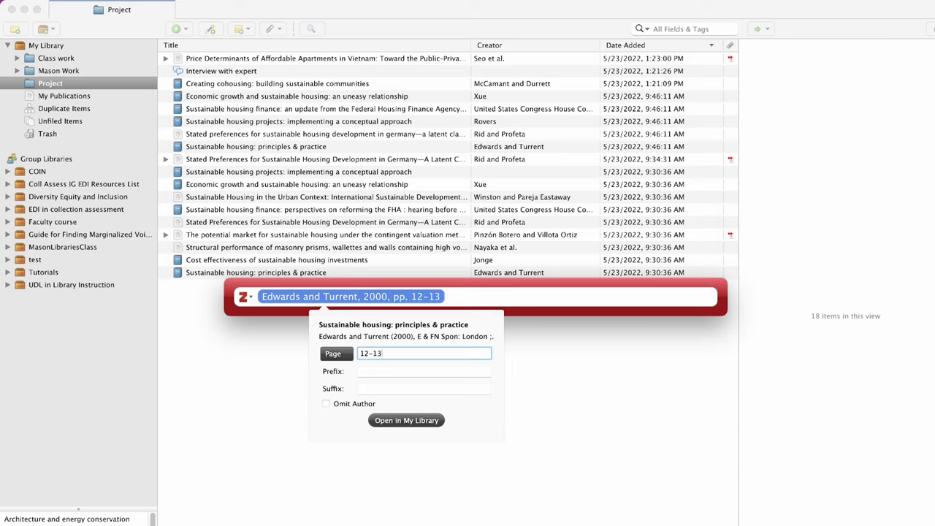
{"action": "left_click", "coordinate": [478, 298]}
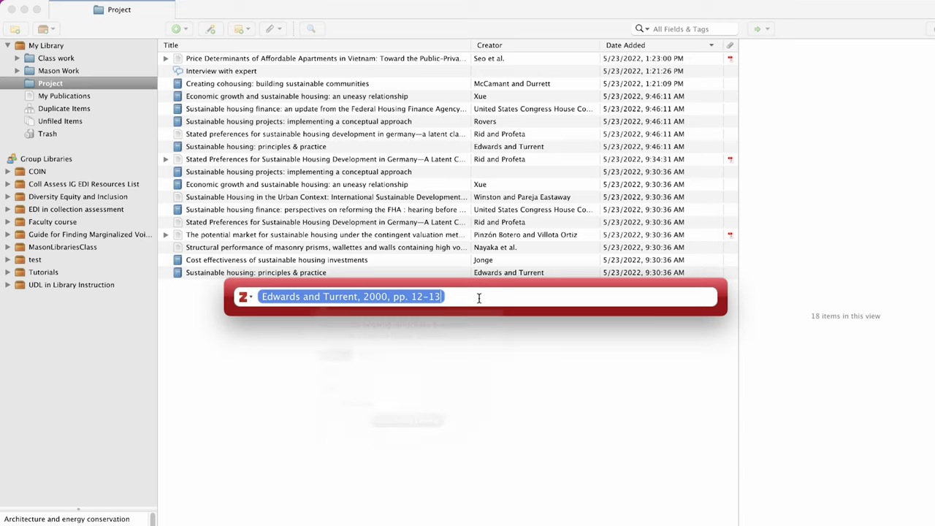
Add "Creating cohousing: building sustainable communities" as a second source and insert the combined citation.
{"action": "type", "text": "sustain"}
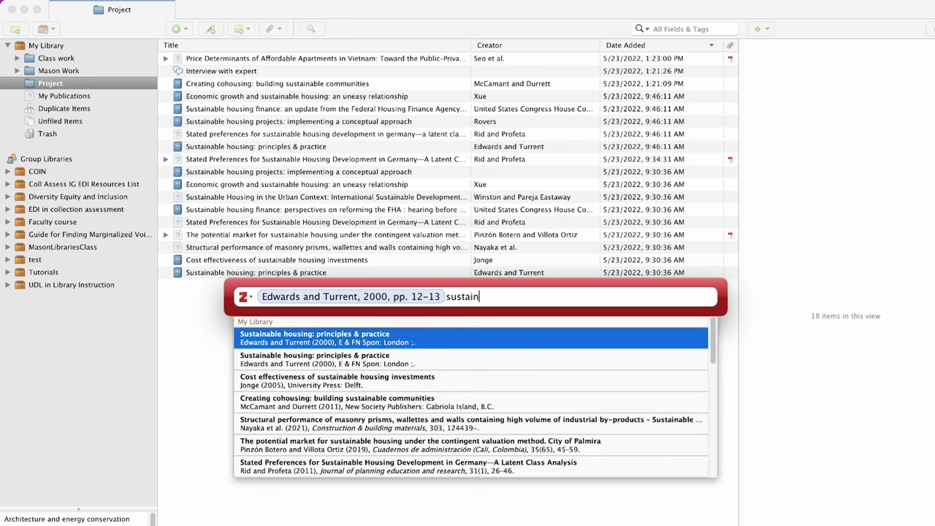
{"action": "left_click", "coordinate": [449, 362]}
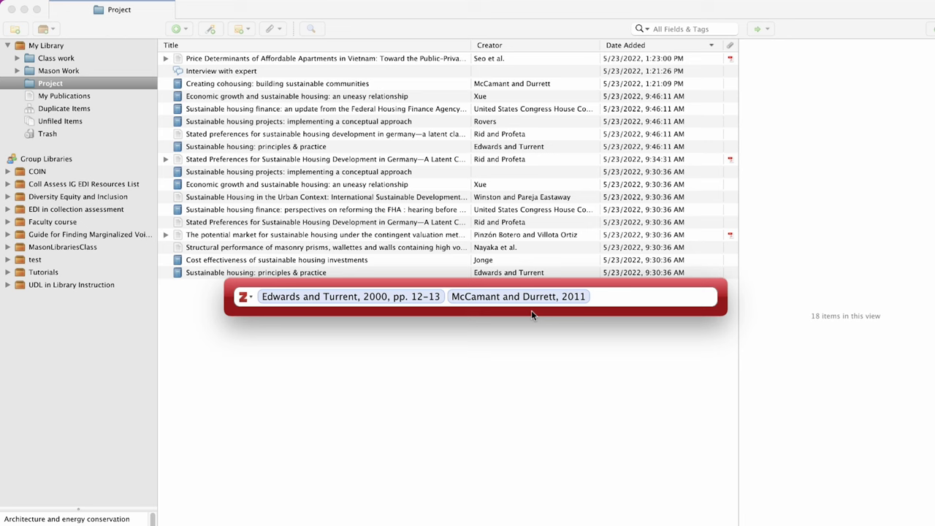
{"action": "key", "text": "Return"}
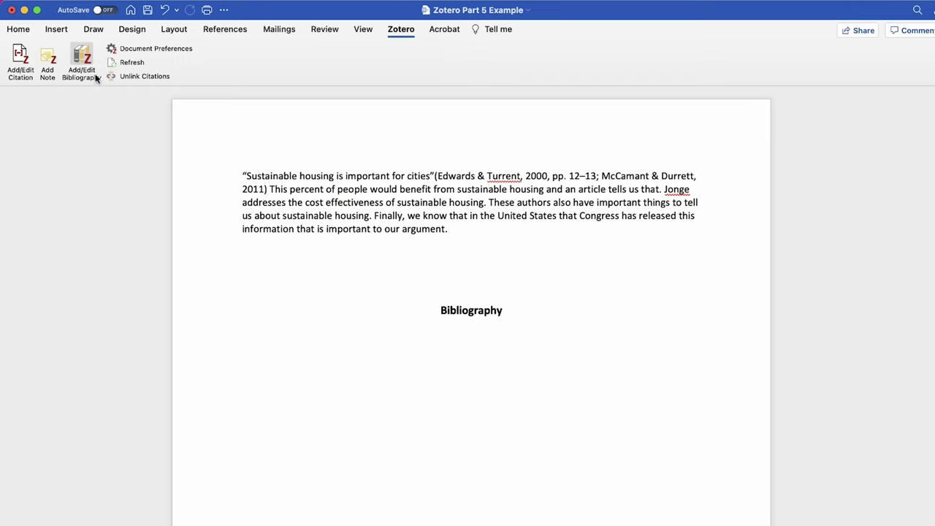
Cite the "Sustainable Housing in the Urban Context" article after the sentence about these authors, picking it from the Project collection in Classic View.
{"action": "left_click", "coordinate": [28, 63]}
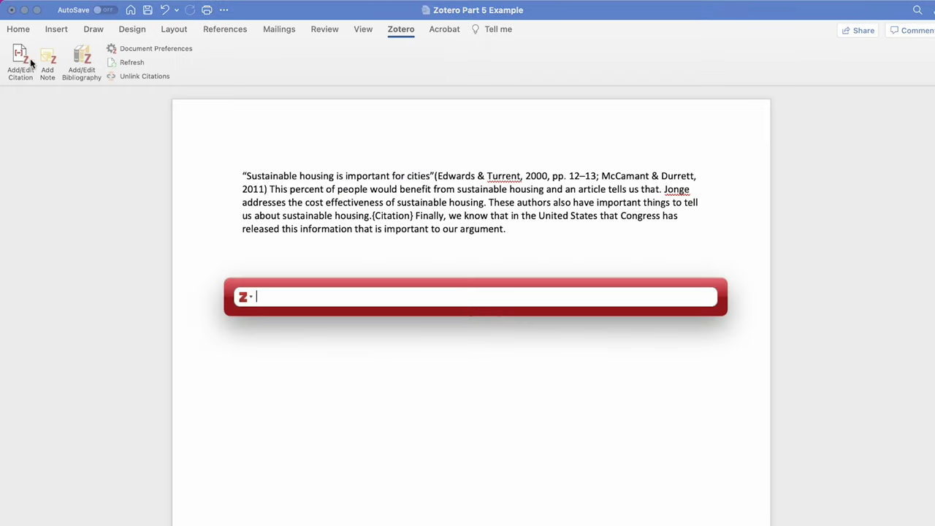
{"action": "left_click", "coordinate": [248, 297]}
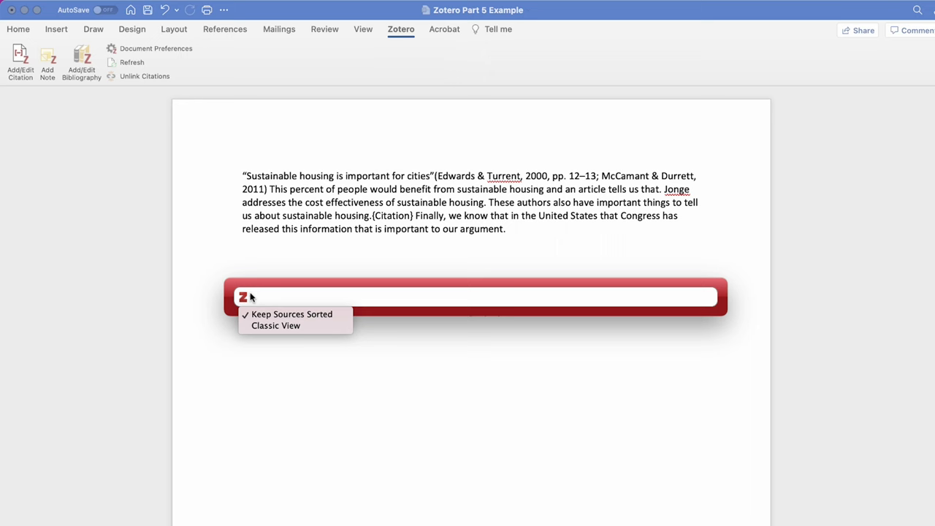
{"action": "left_click", "coordinate": [262, 326]}
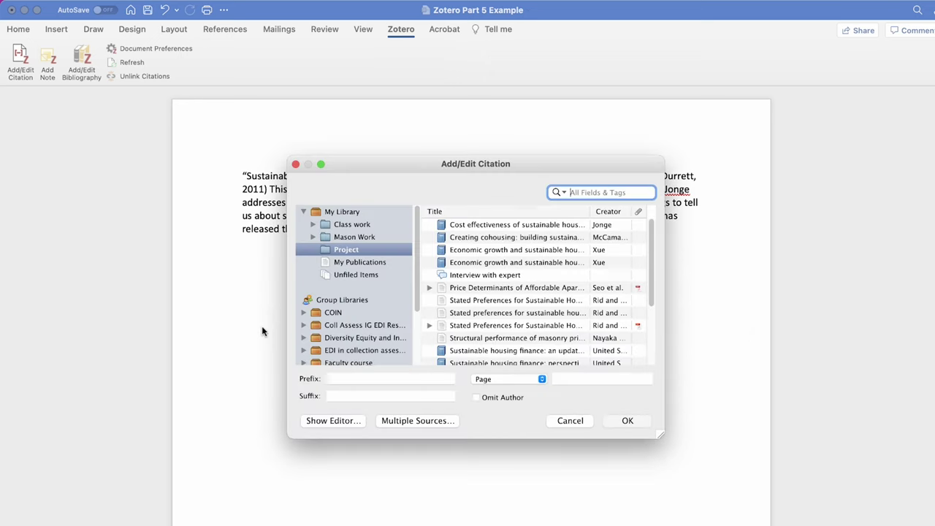
{"action": "scroll", "coordinate": [515, 290], "scroll_direction": "down", "scroll_amount": 5}
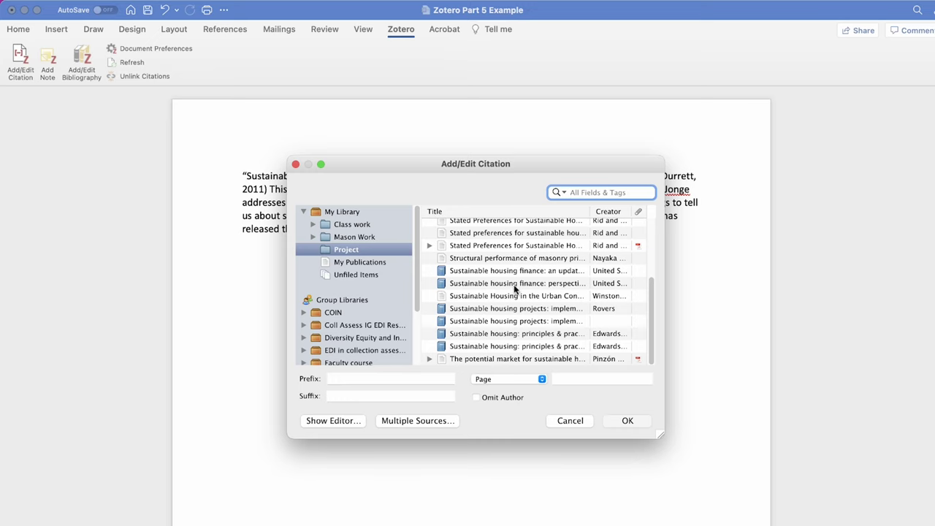
{"action": "left_click", "coordinate": [509, 296]}
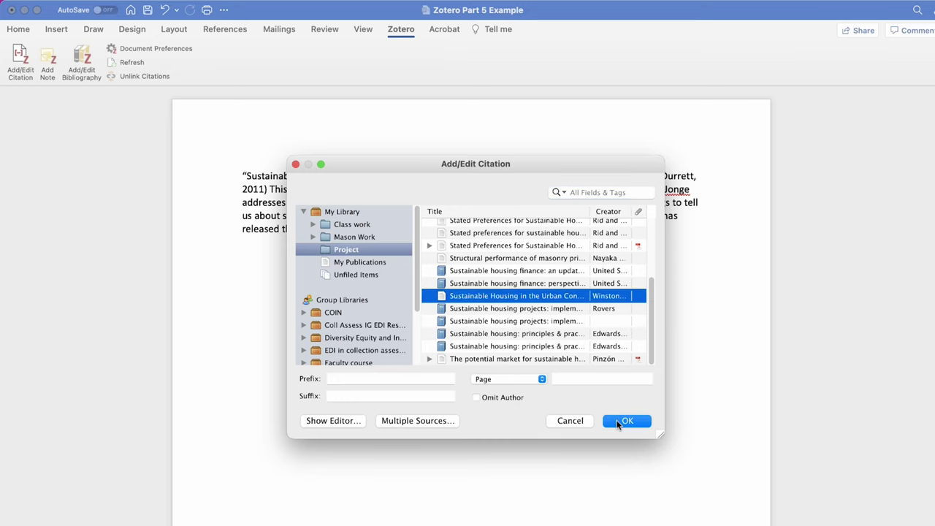
{"action": "left_click", "coordinate": [618, 422]}
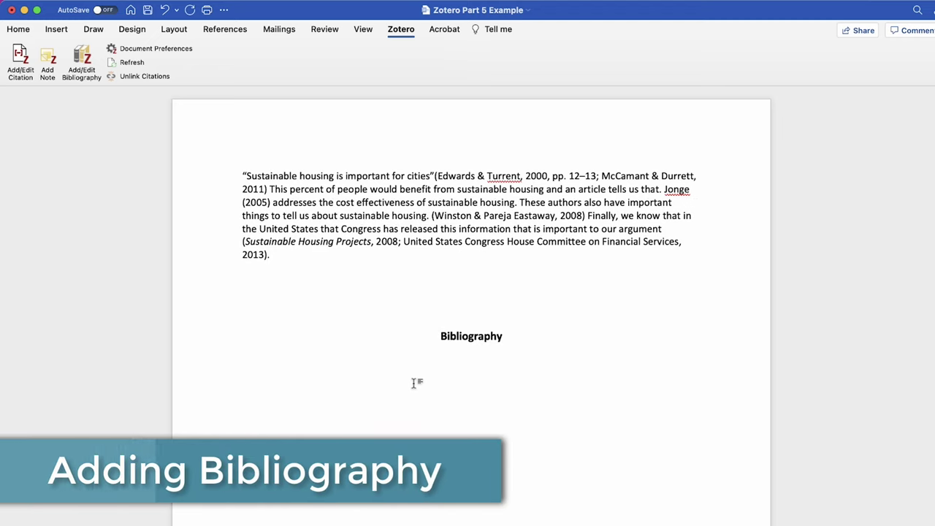
Insert a Zotero bibliography of all cited sources below the Bibliography heading.
{"action": "left_click", "coordinate": [85, 57]}
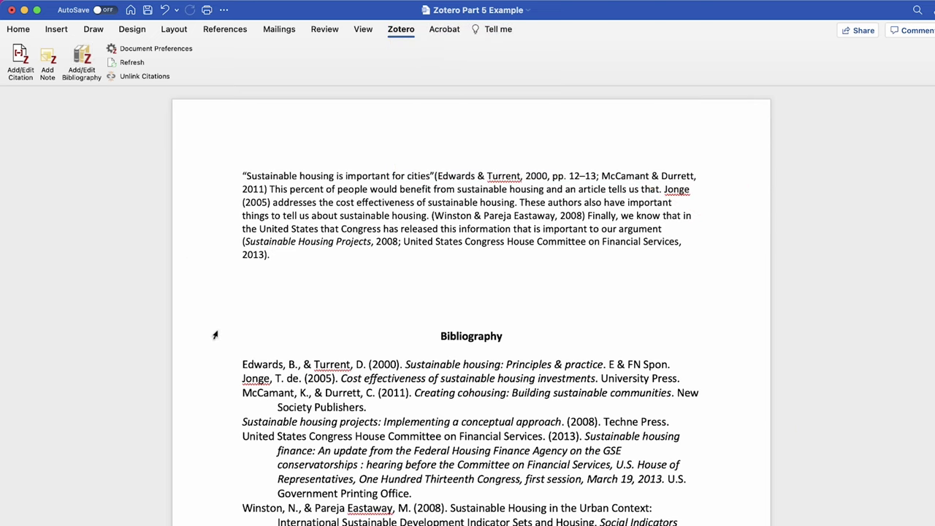
{"action": "scroll", "coordinate": [215, 335], "scroll_direction": "down", "scroll_amount": 2}
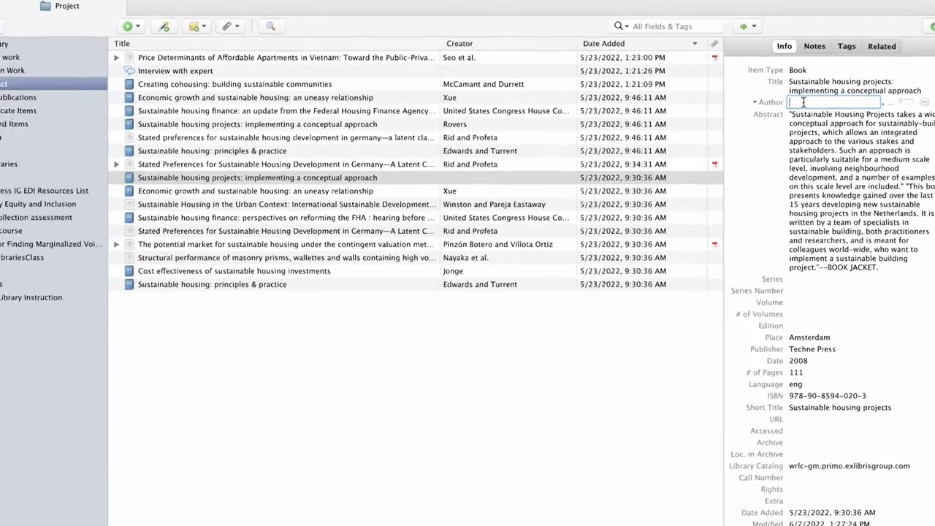
In Zotero, enter an author's last name for the authorless "Sustainable housing projects" book, and refresh the citations in the Word document.
{"action": "type", "text": "Rea"}
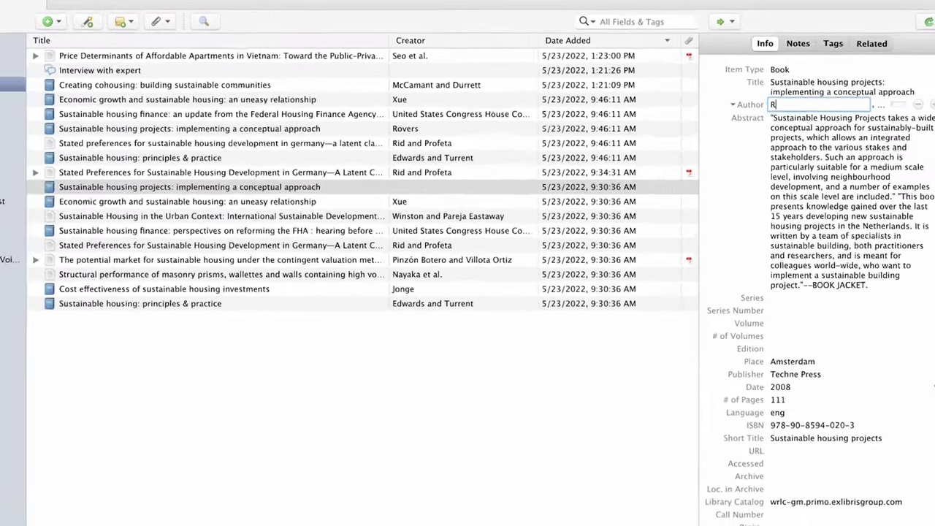
{"action": "type", "text": "gan"}
{"action": "key", "text": "Return"}
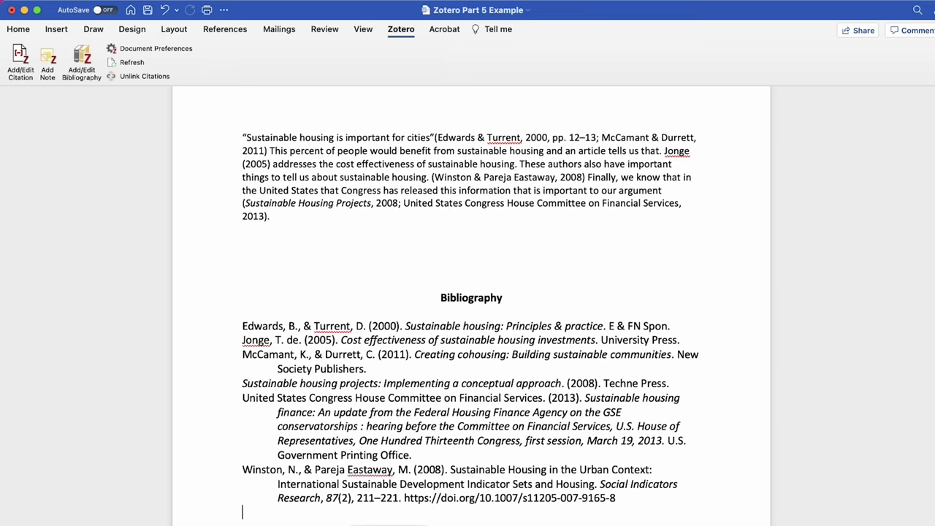
{"action": "left_click", "coordinate": [131, 63]}
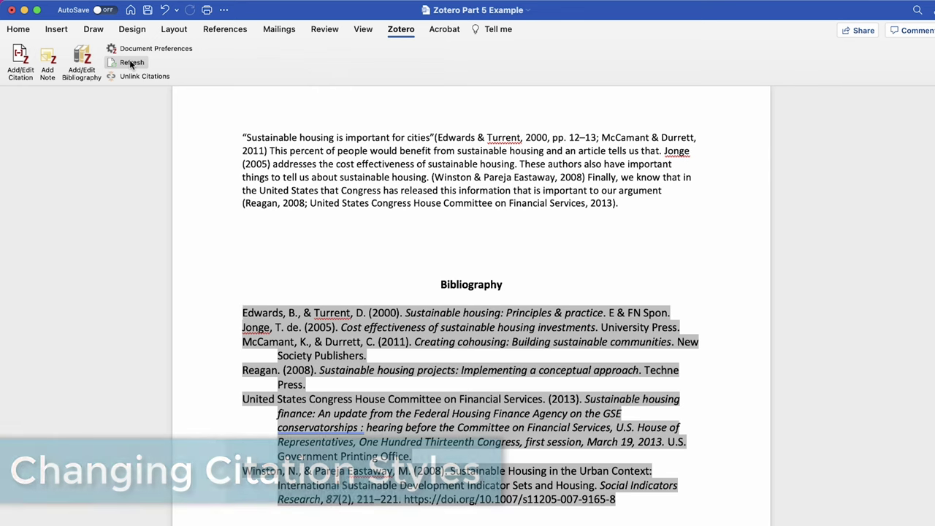
Change the document's citation style to Chicago Manual of Style 17th edition (author-date).
{"action": "left_click", "coordinate": [134, 49]}
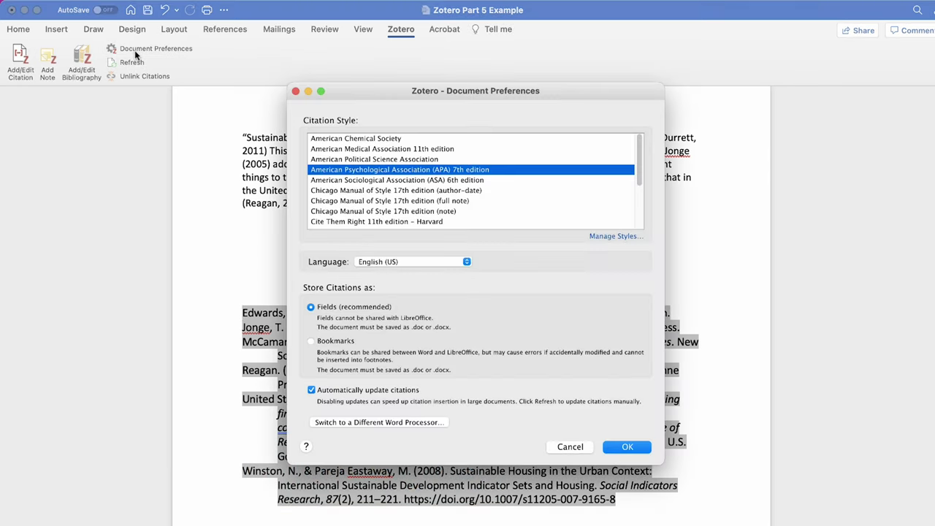
{"action": "left_click", "coordinate": [379, 192]}
{"action": "left_click", "coordinate": [632, 448]}
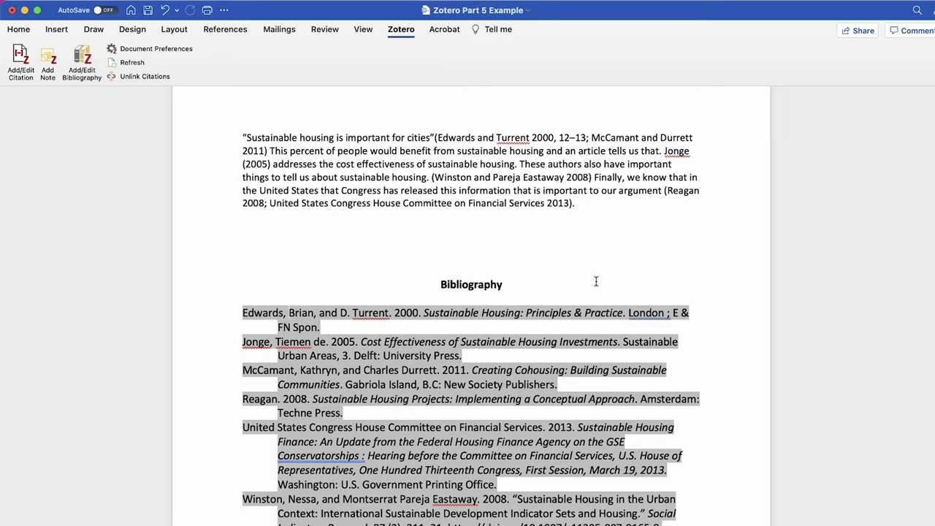
Unlink the citations from Zotero, accepting the removal of the document's field codes.
{"action": "left_click", "coordinate": [159, 75]}
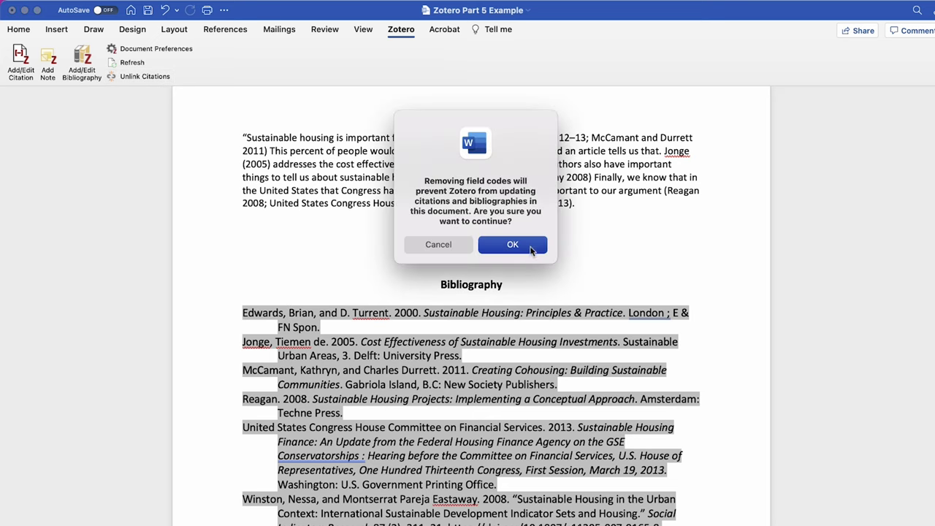
{"action": "left_click", "coordinate": [531, 249]}
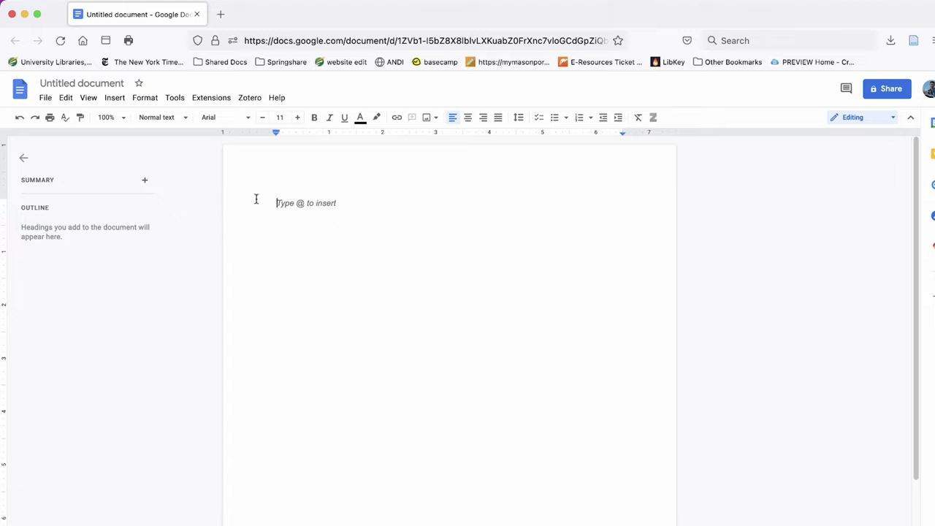
Switch to the blank Google Docs document and look at its available Zotero commands.
{"action": "left_click", "coordinate": [250, 98]}
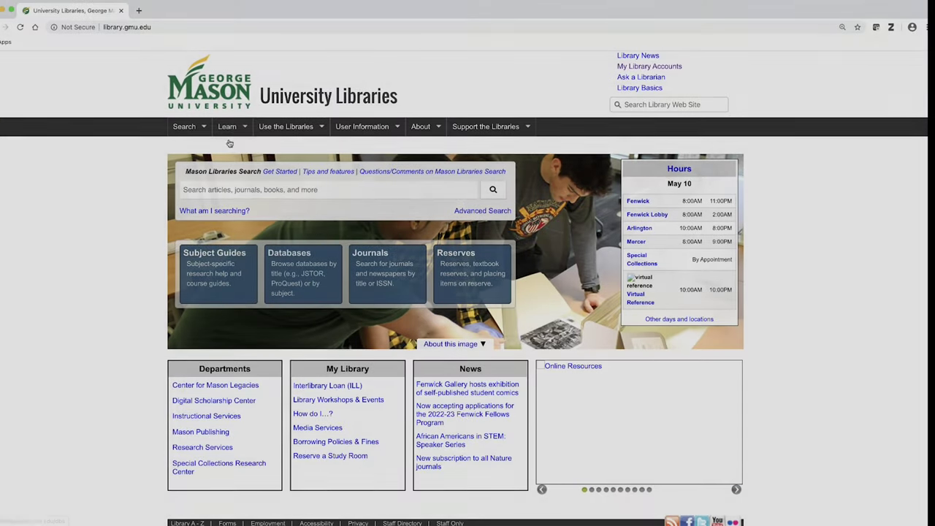
On the George Mason University Libraries website, locate "How do I...?" among the Learn resources.
{"action": "mouse_move", "coordinate": [226, 126]}
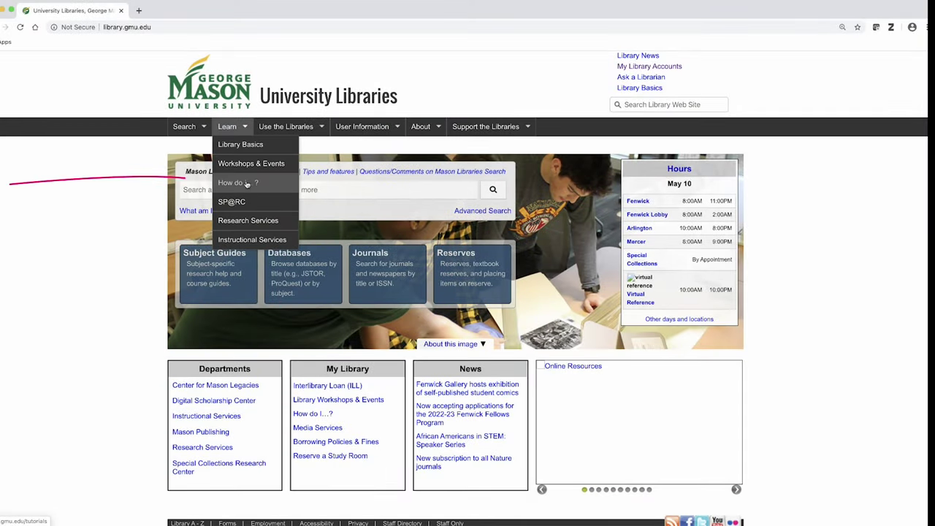